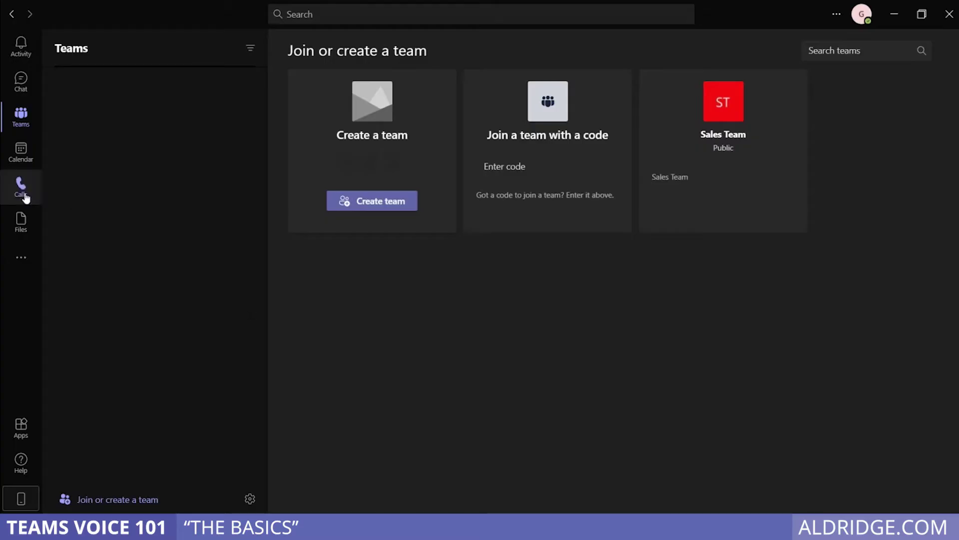
# Switch to the Calls app to show the Speed dial contacts page
pyautogui.click(26, 199)
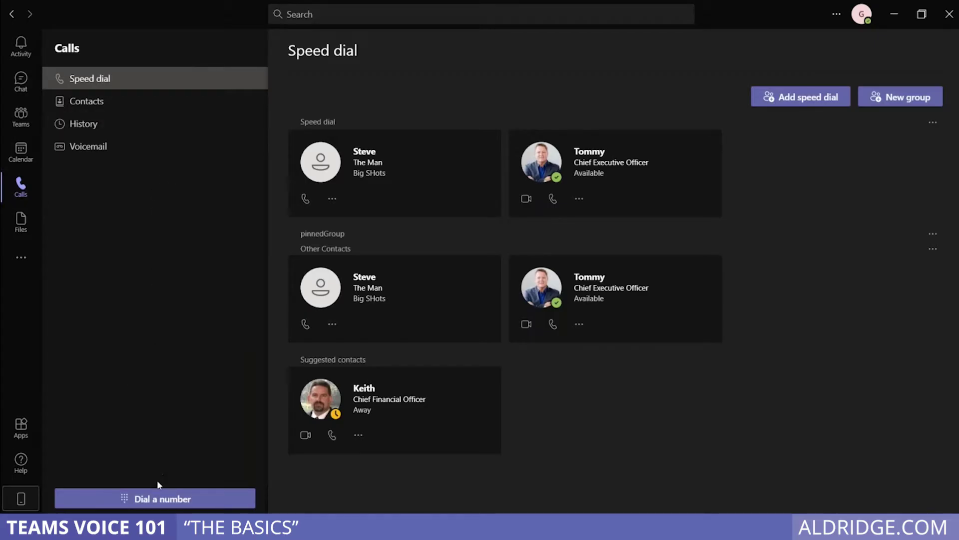
# Show the empty dial pad on the Speed dial page
pyautogui.click(156, 500)
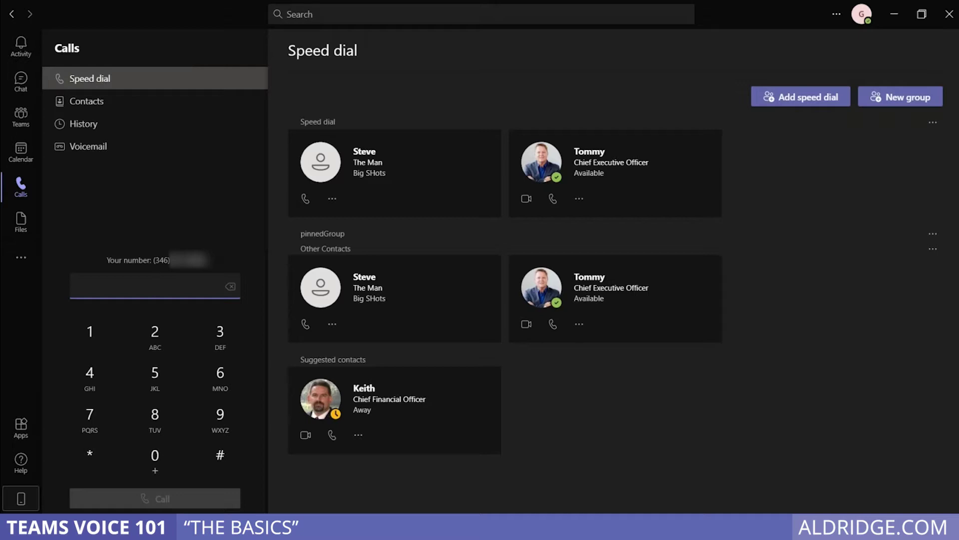
pyautogui.click(165, 330)
pyautogui.click(150, 405)
pyautogui.click(93, 333)
pyautogui.click(230, 288)
pyautogui.click(230, 288)
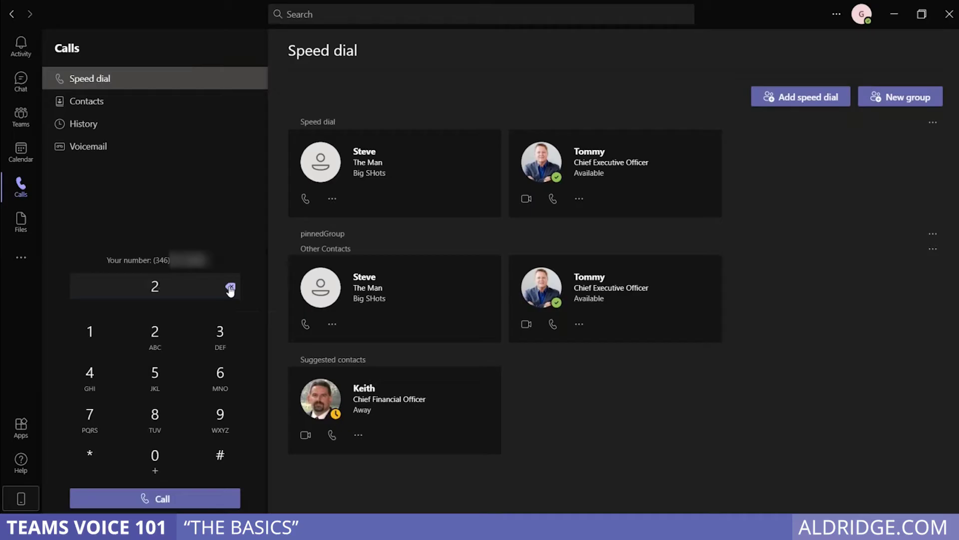
pyautogui.click(230, 288)
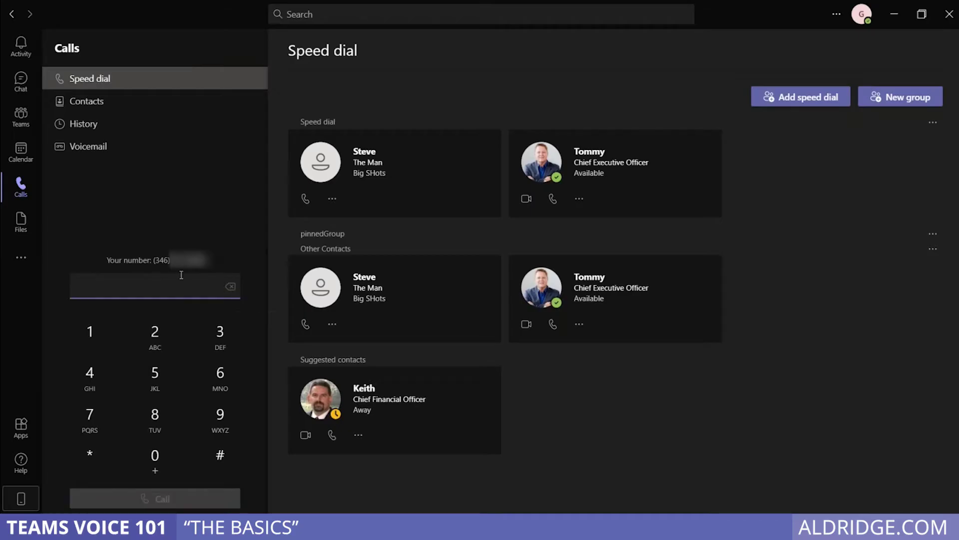
pyautogui.write('987')
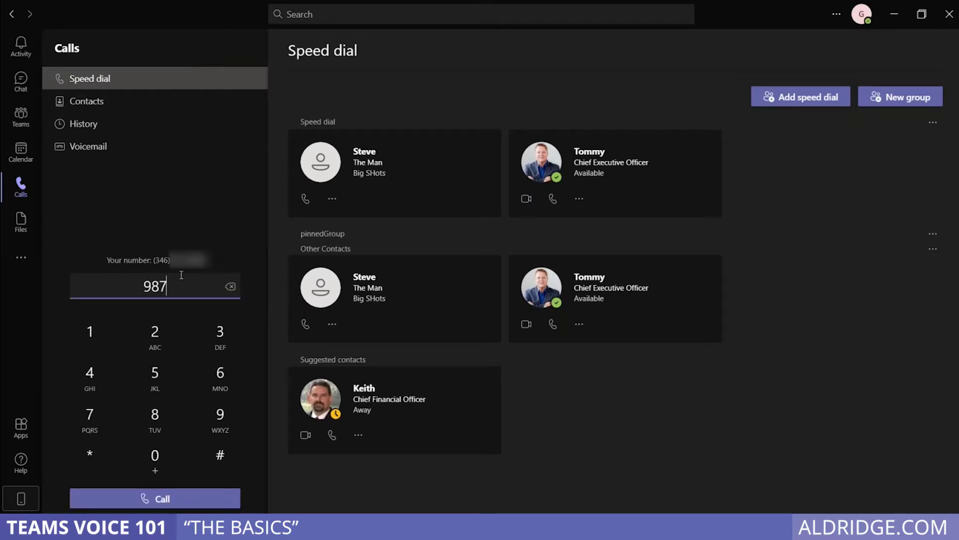
pyautogui.press('BackSpace')
pyautogui.press('BackSpace')
pyautogui.press('BackSpace')
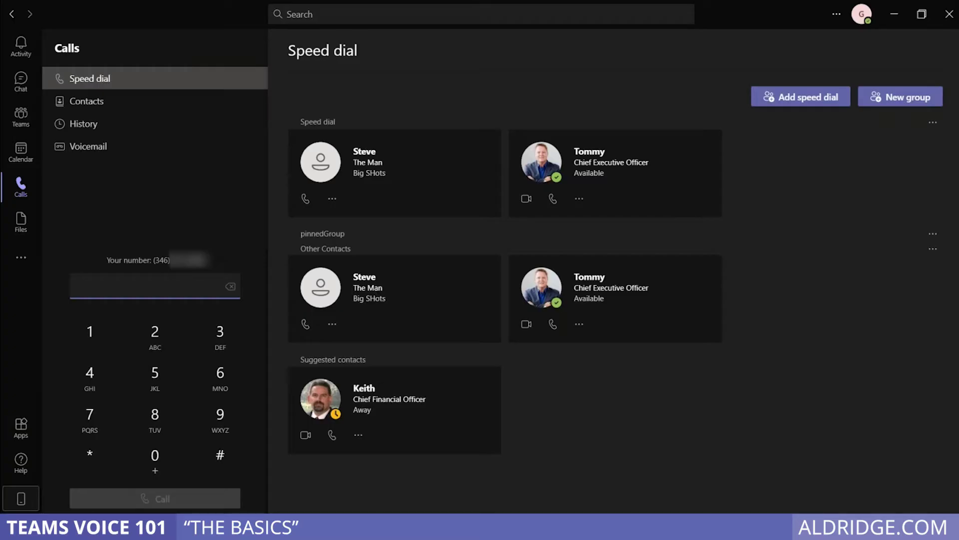
pyautogui.click(356, 527)
# Copy the Houston headquarters' main number from Aldridge's locations page in Chrome
pyautogui.click(377, 484)
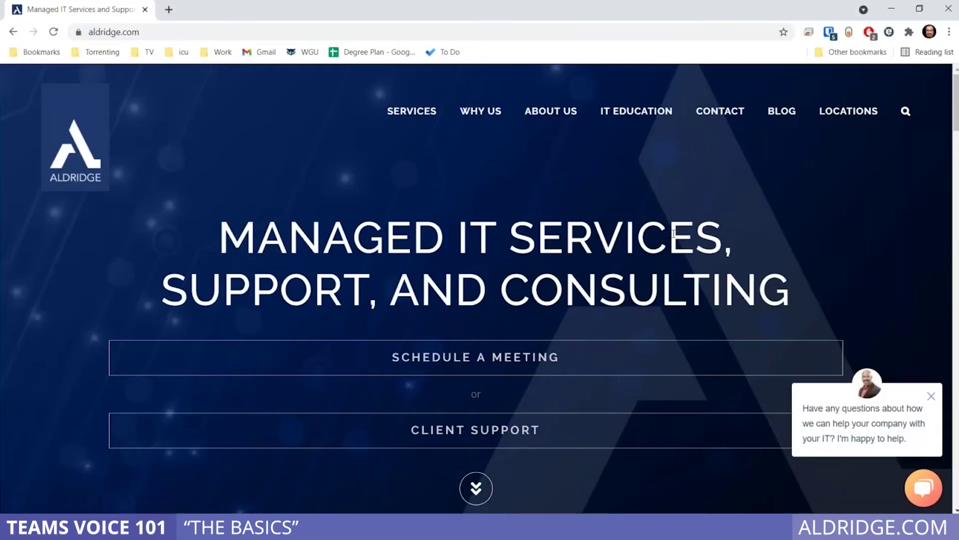
pyautogui.click(852, 107)
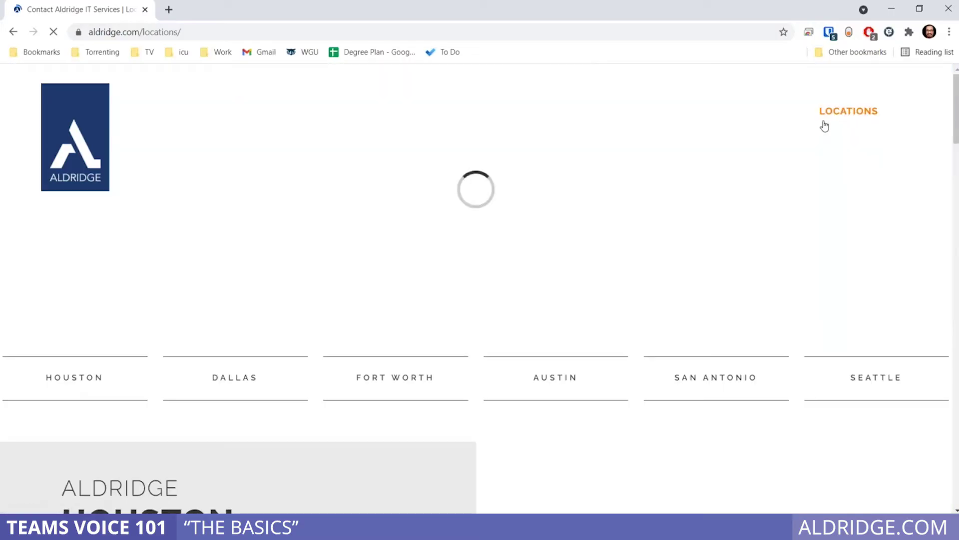
pyautogui.scroll(-5, 514, 353)
pyautogui.scroll(-2, 514, 352)
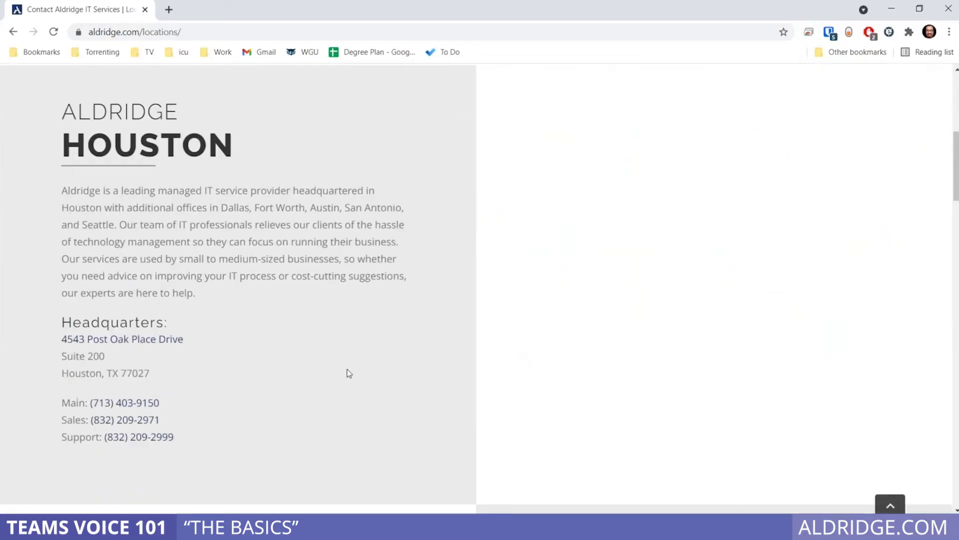
pyautogui.moveTo(170, 402); pyautogui.dragTo(91, 403)
pyautogui.hotkey('ctrl', 'c')
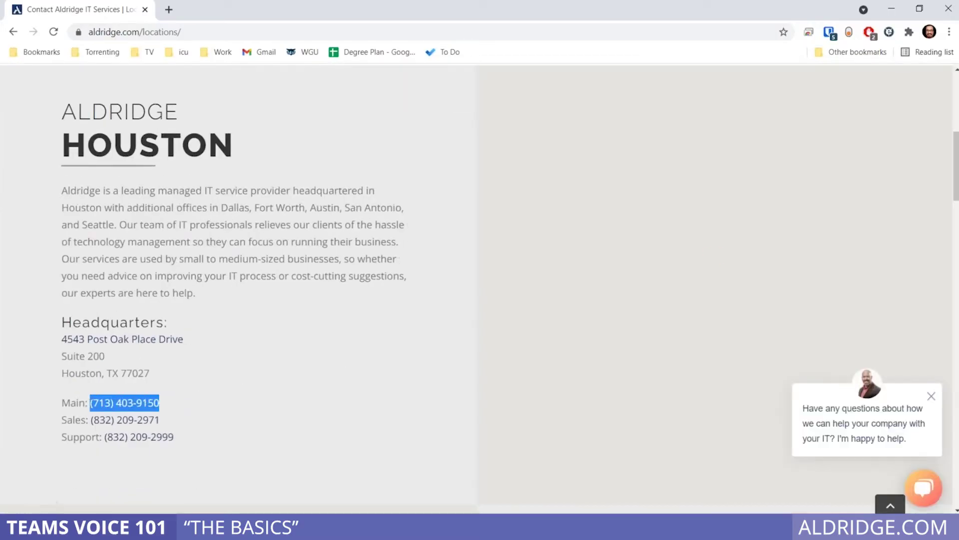
pyautogui.hotkey('alt', 'Tab')
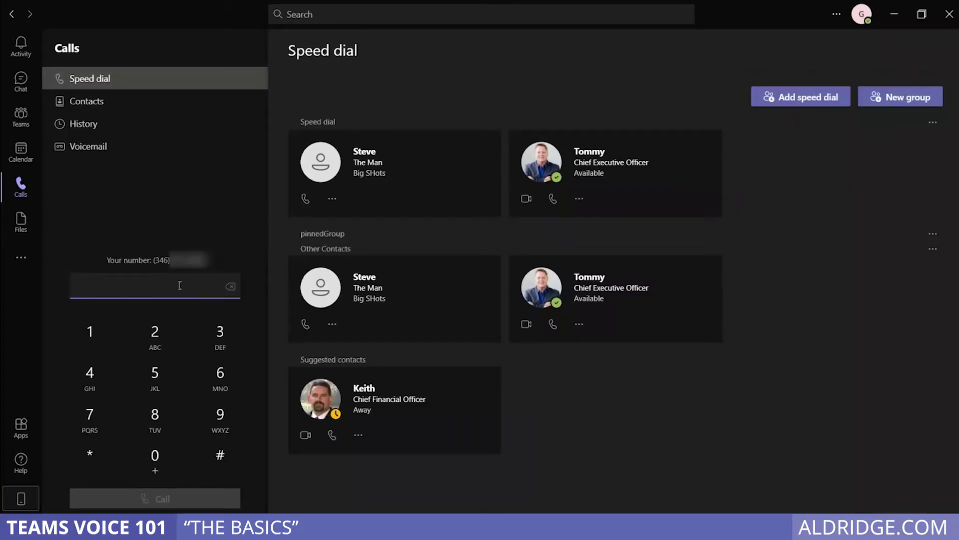
# Paste the copied Aldridge number into the dialer, then show the Join or create a team page
pyautogui.hotkey('ctrl', 'v')
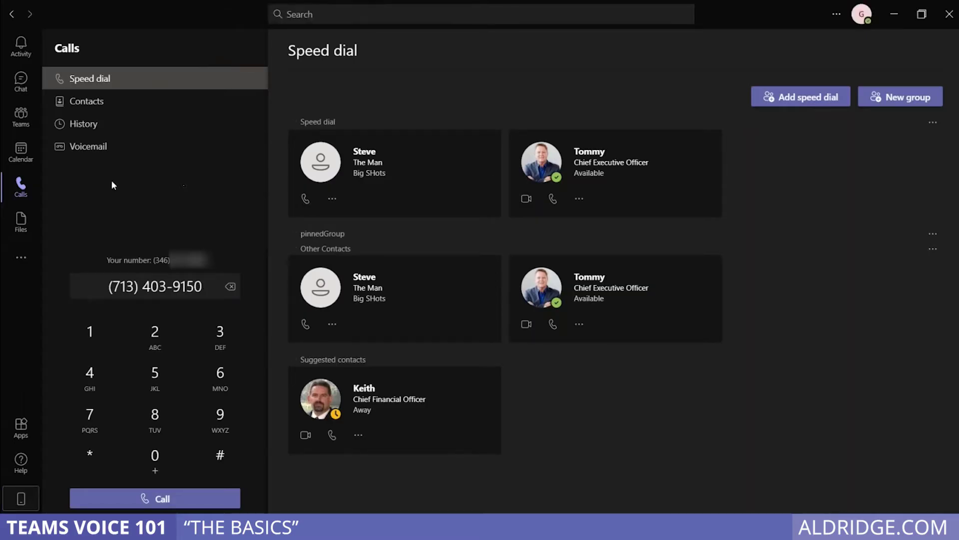
pyautogui.click(25, 119)
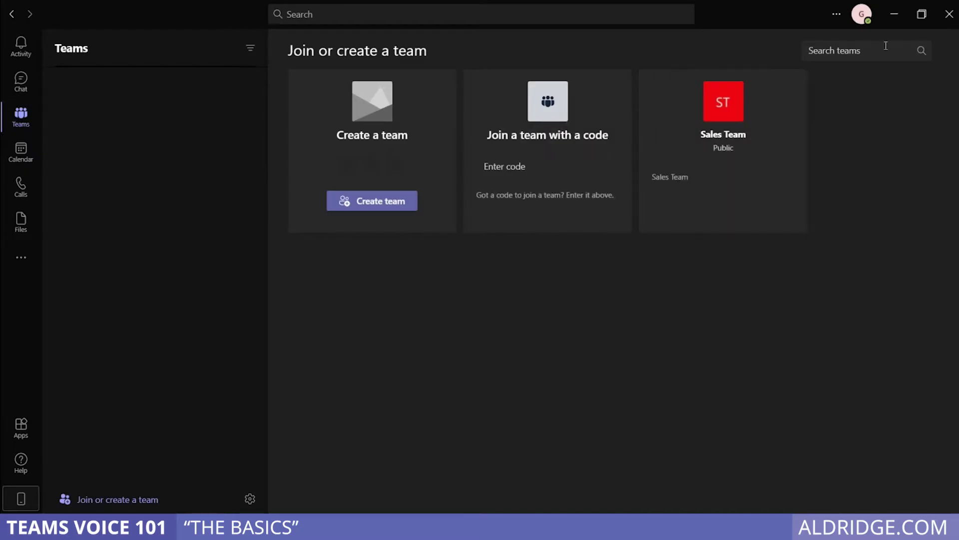
# Pop Keith's chat out into its own window
pyautogui.click(22, 80)
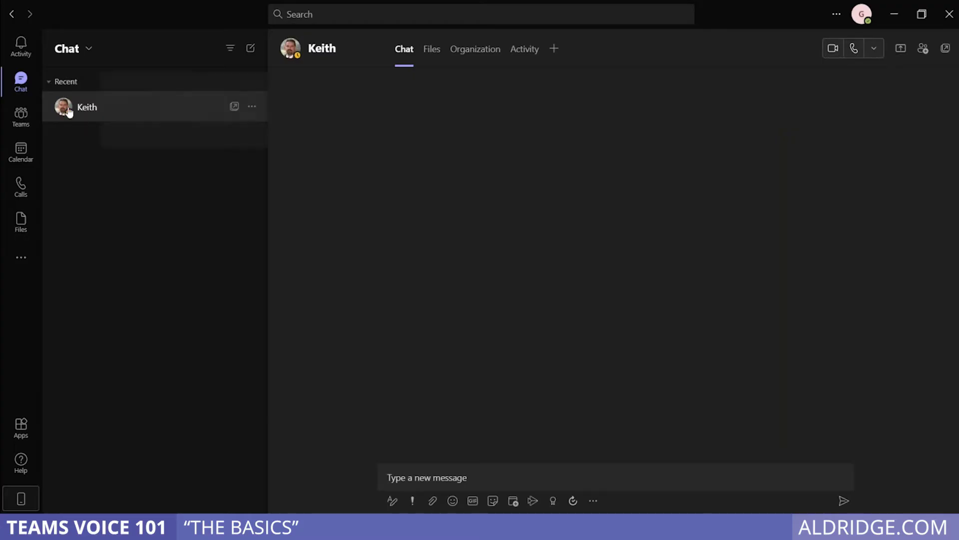
pyautogui.moveTo(67, 111)
pyautogui.click(233, 109)
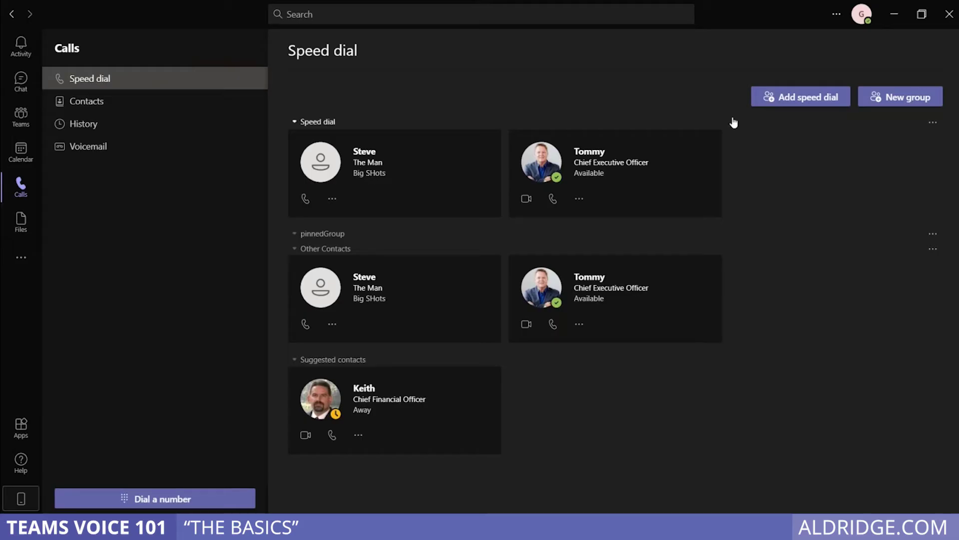
# Add Keith as a speed dial contact
pyautogui.click(791, 104)
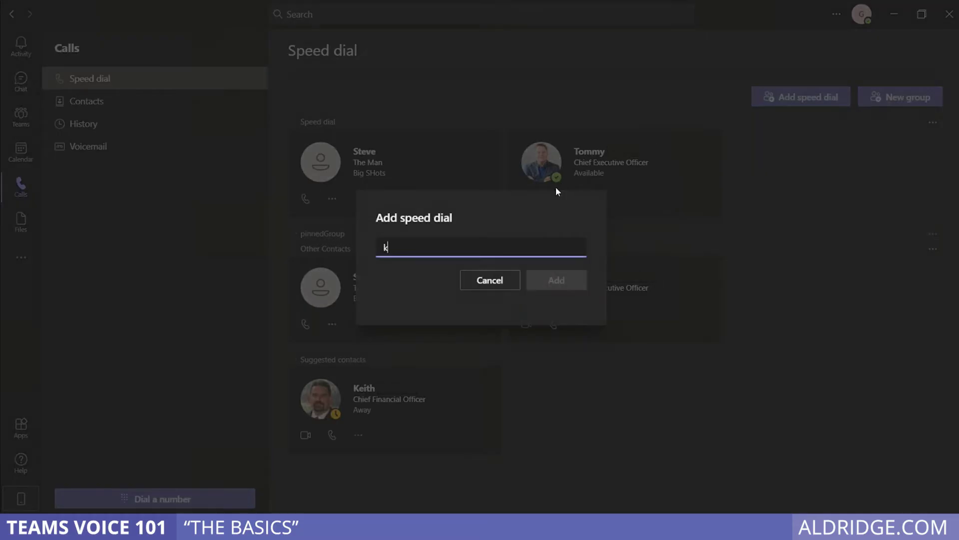
pyautogui.write('keith')
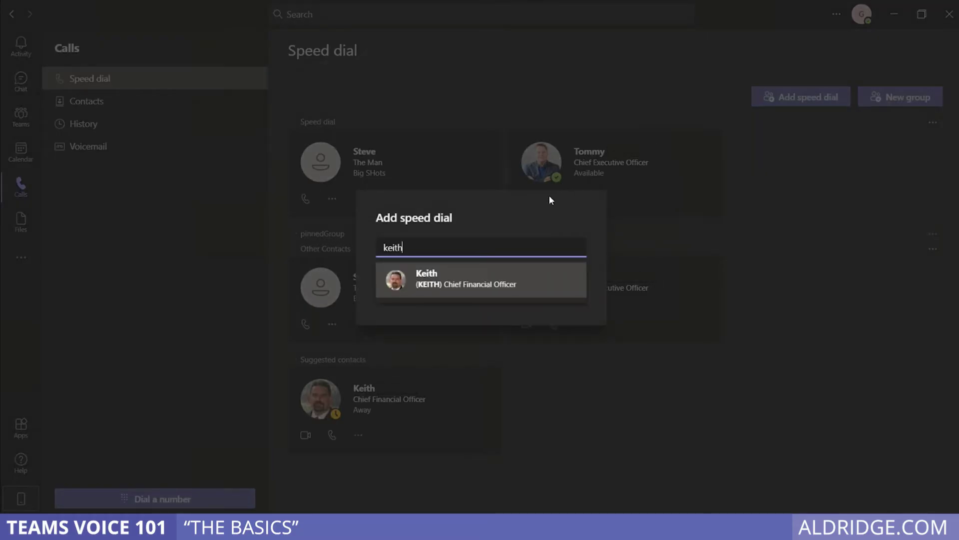
pyautogui.click(474, 280)
pyautogui.click(531, 289)
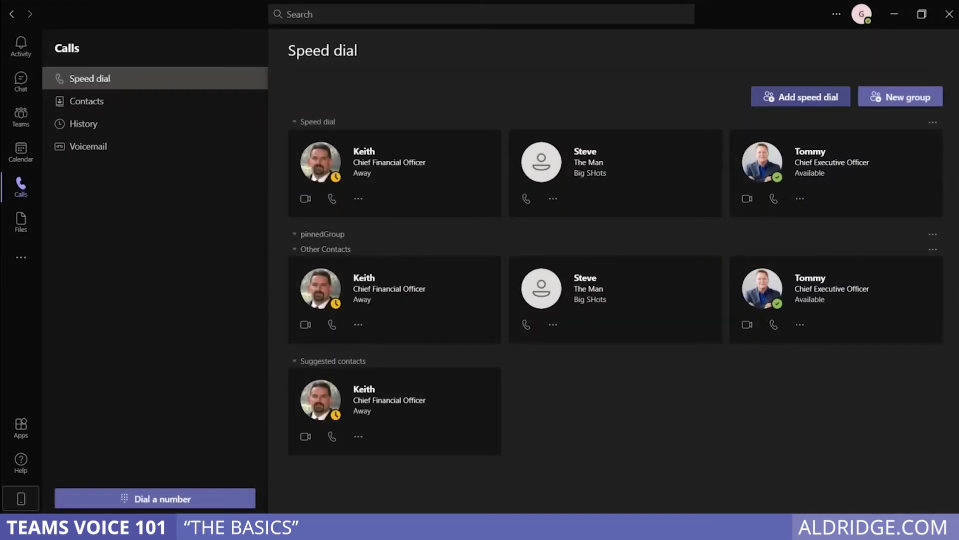
pyautogui.click(801, 96)
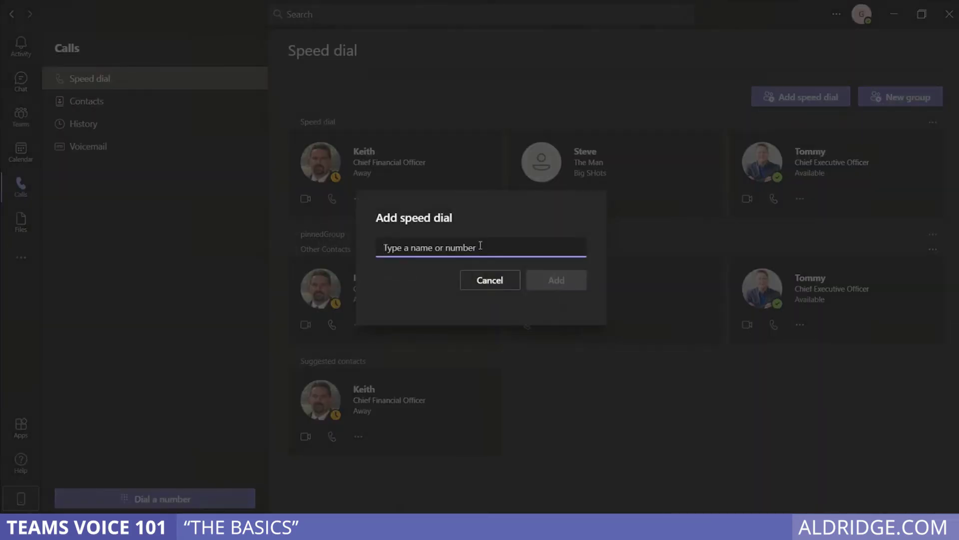
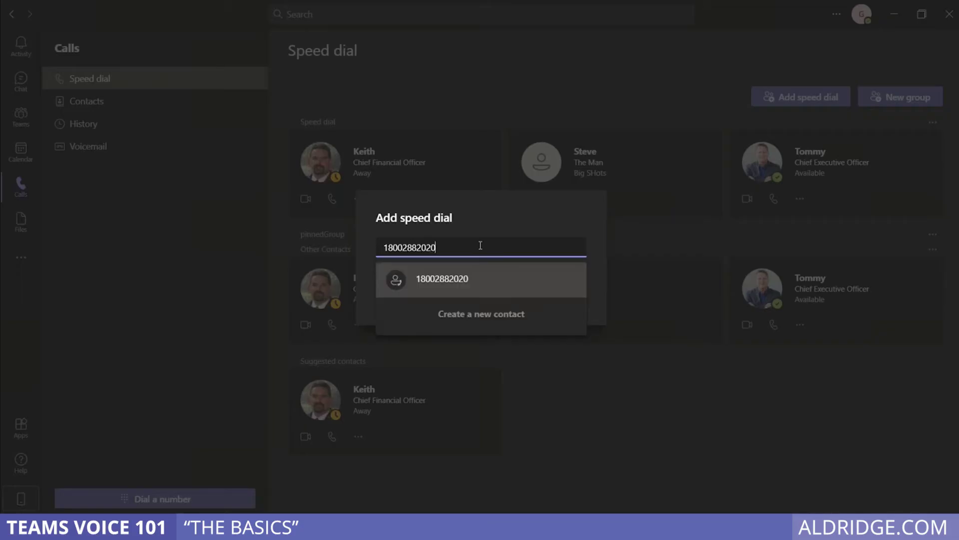
pyautogui.click(453, 280)
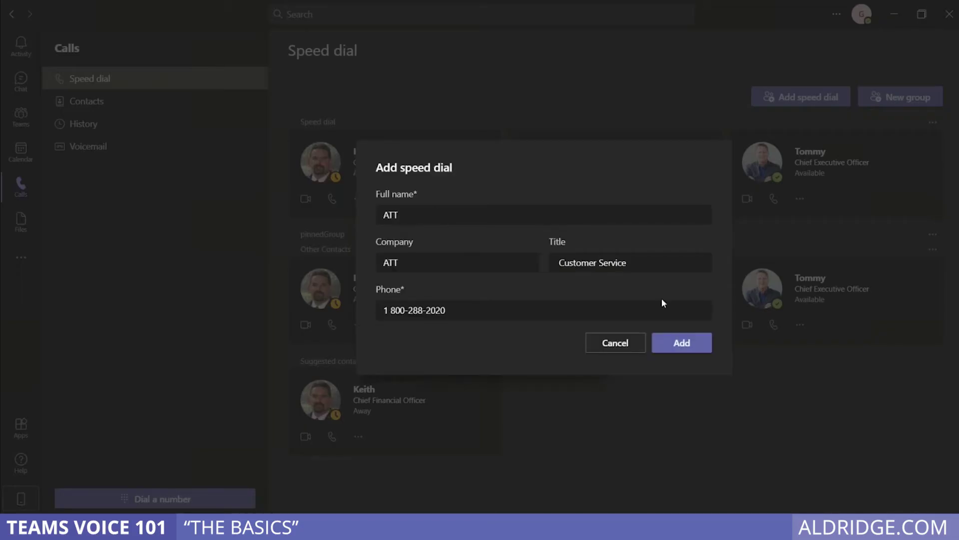
pyautogui.click(673, 340)
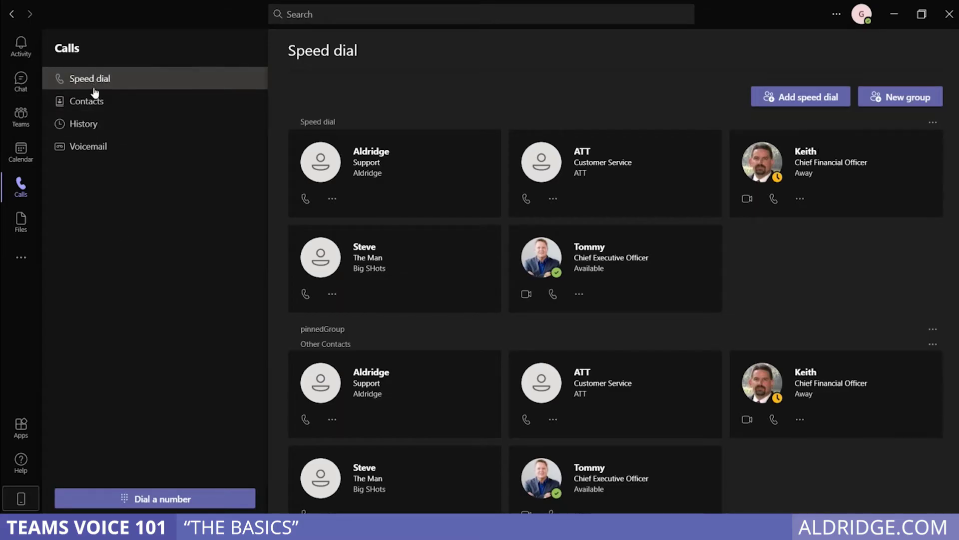
# Show call History via Contacts and view the latest call's action menu without using it
pyautogui.click(93, 103)
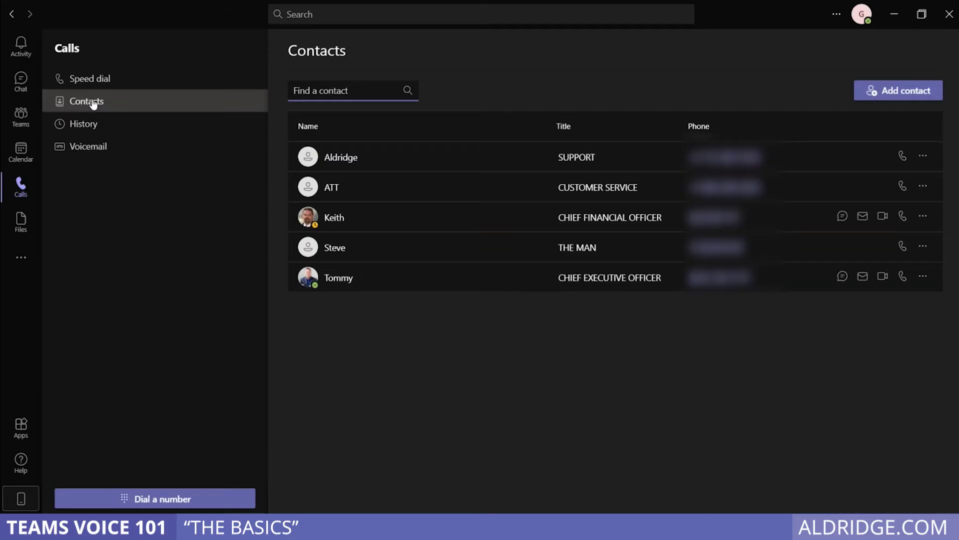
pyautogui.click(90, 124)
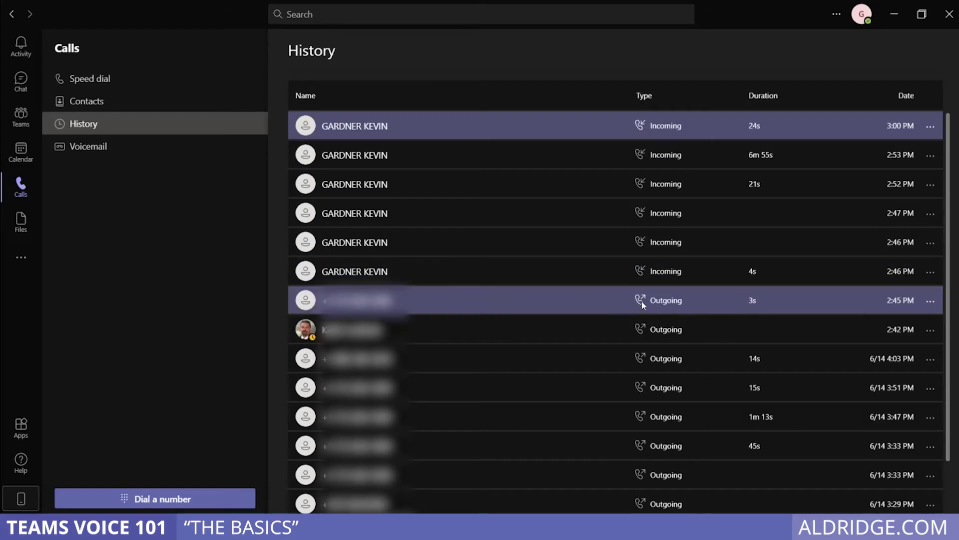
pyautogui.click(929, 128)
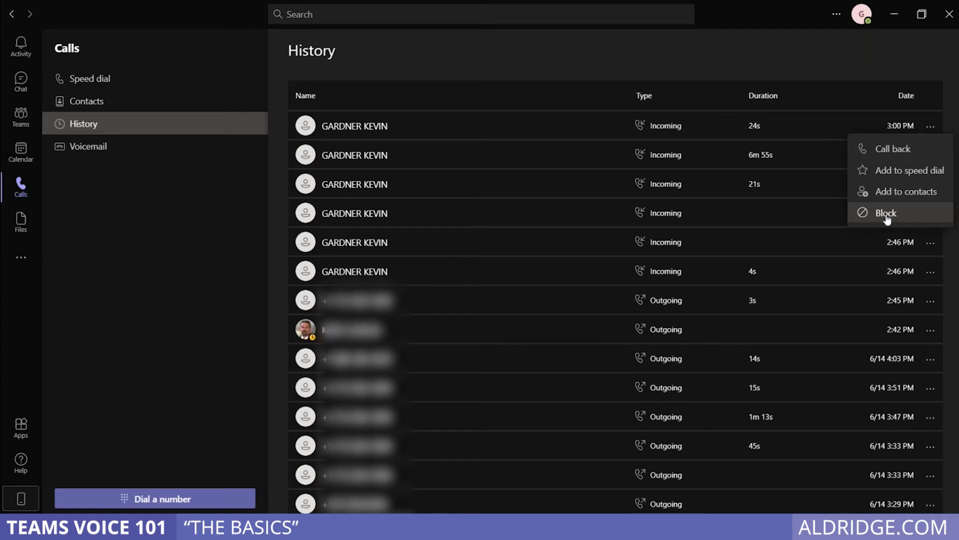
pyautogui.click(172, 49)
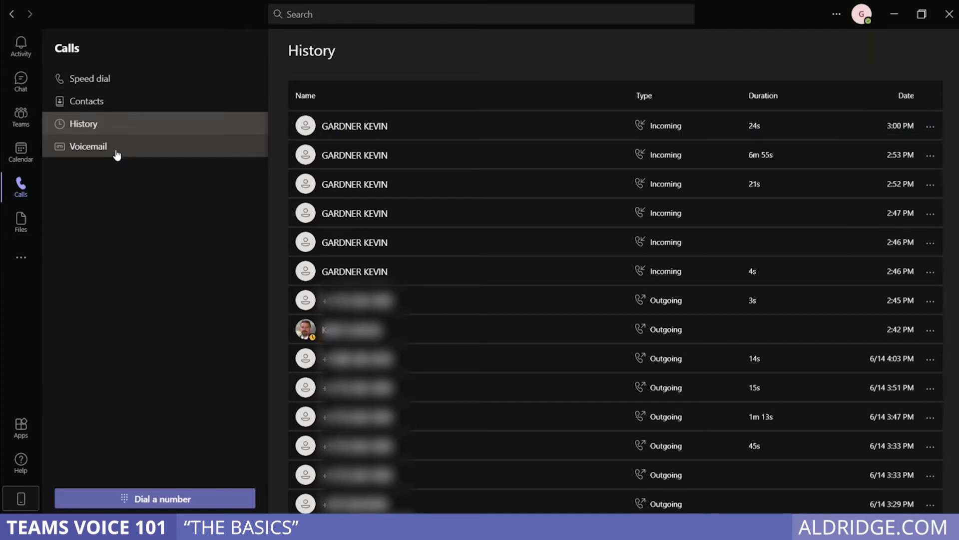
# From the empty Voicemail page, open the Teams Settings dialog
pyautogui.click(115, 153)
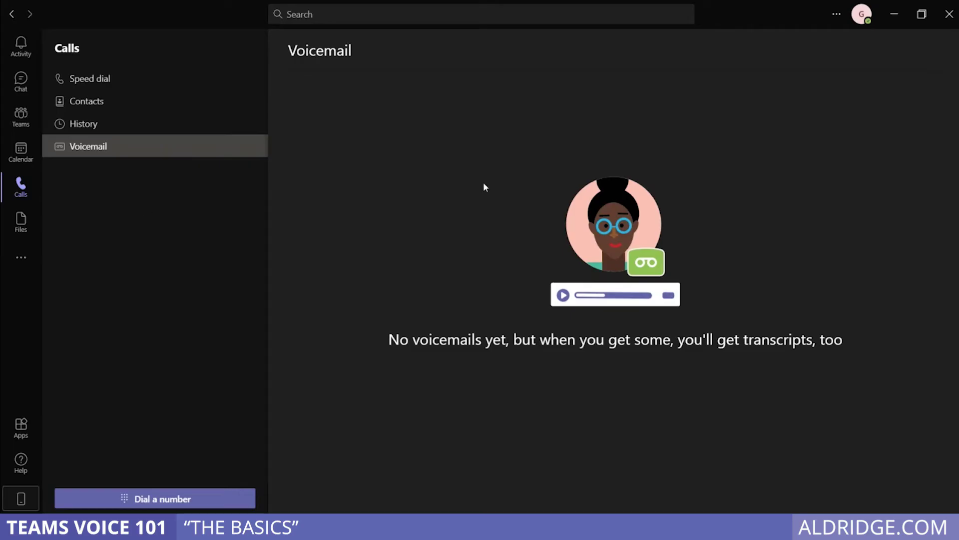
pyautogui.click(838, 15)
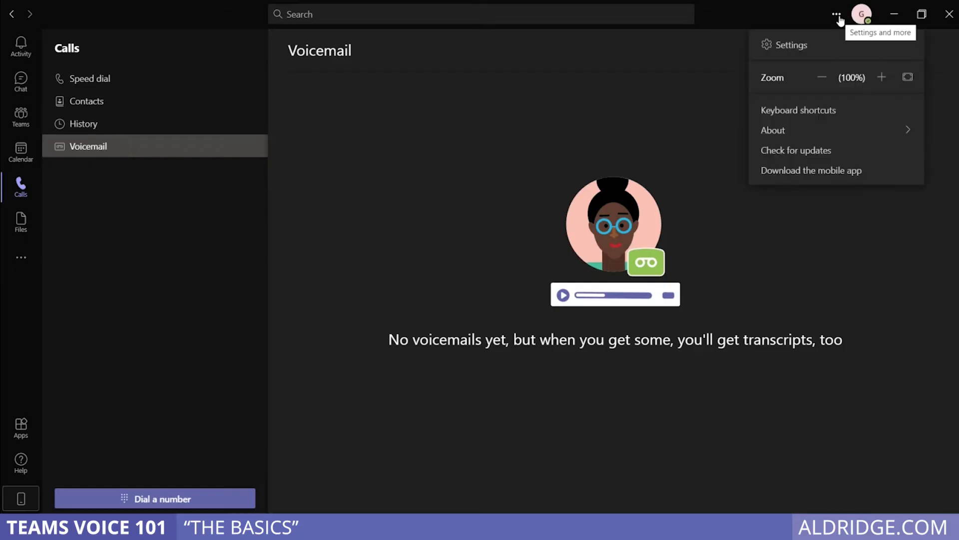
pyautogui.click(810, 47)
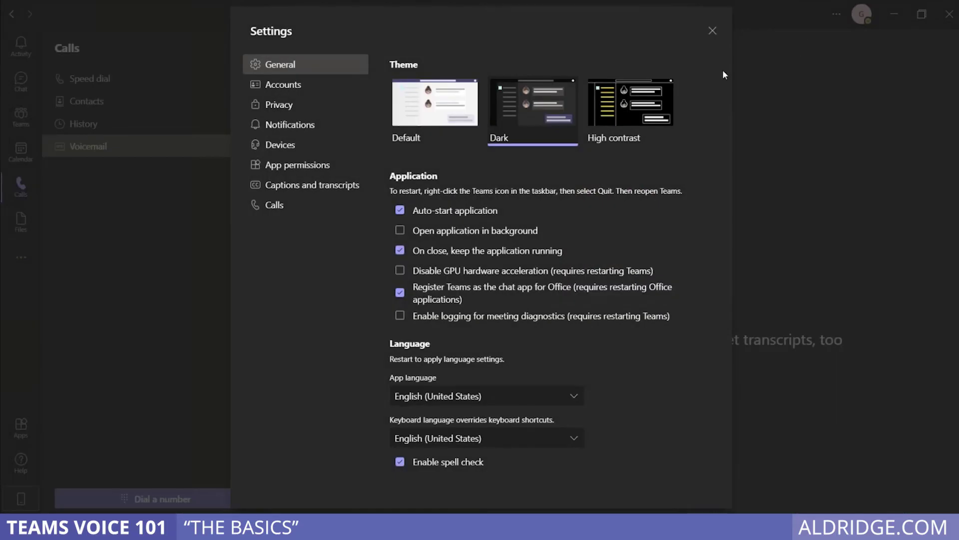
# In Calls settings, inspect the Also ring and If unanswered choices without changing them
pyautogui.click(299, 202)
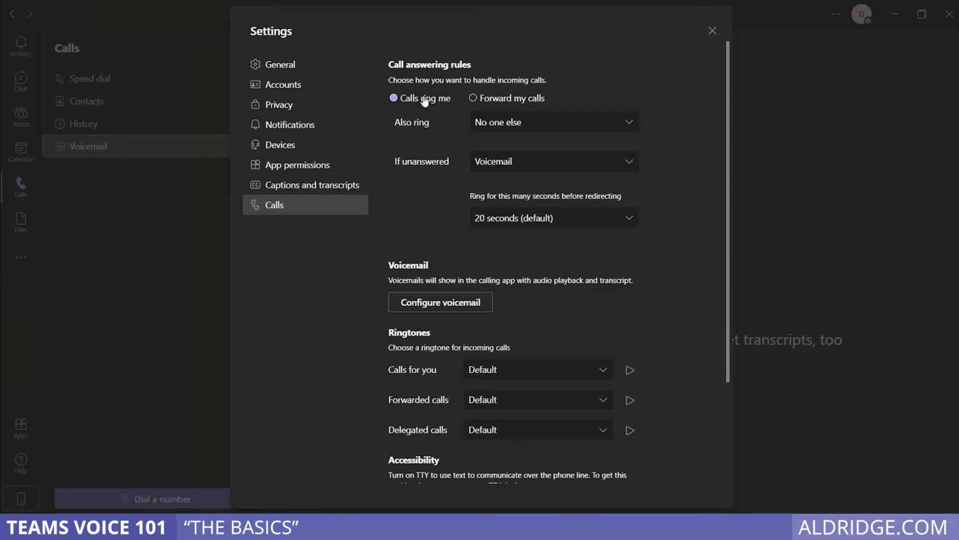
pyautogui.click(481, 126)
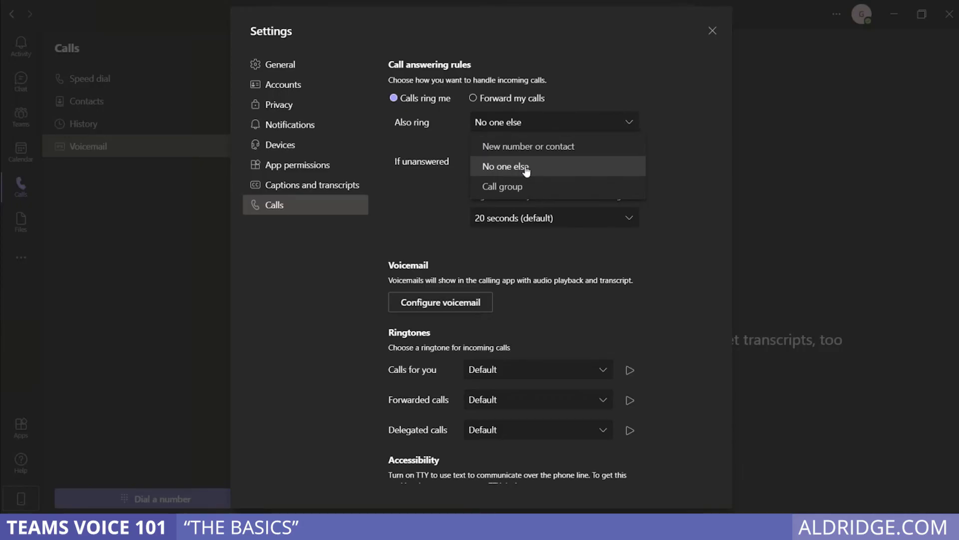
pyautogui.click(595, 75)
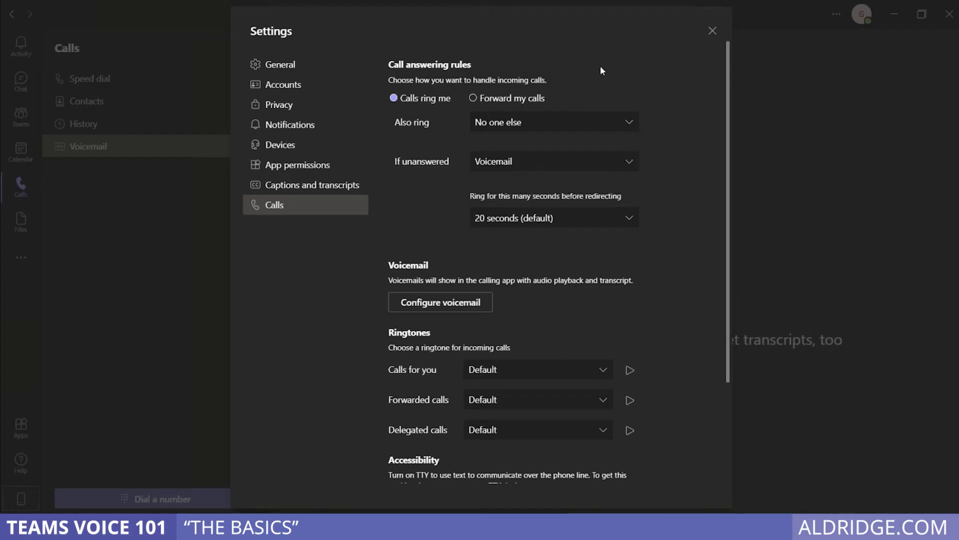
pyautogui.click(559, 164)
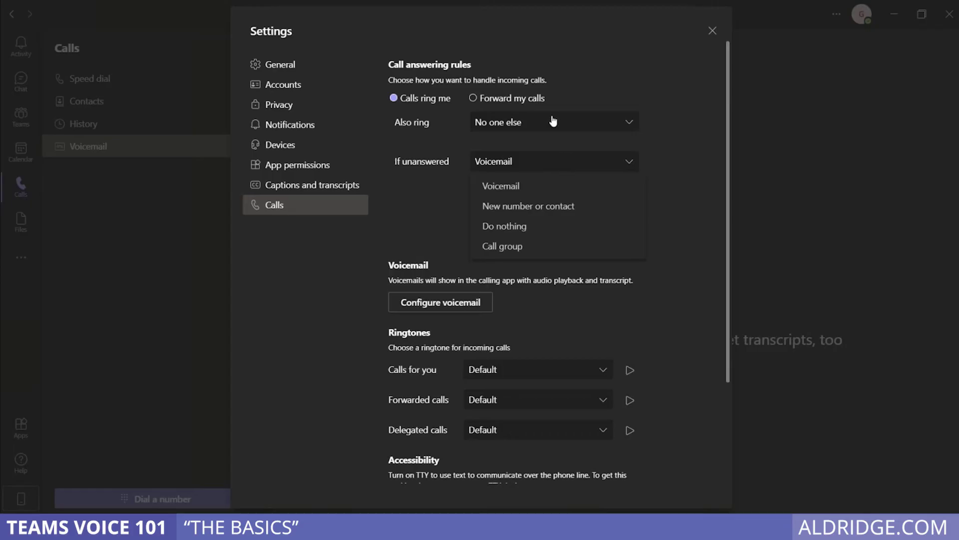
pyautogui.click(523, 103)
# Preview the Forward to choices, keep calls ringing you, and open voicemail configuration
pyautogui.click(525, 100)
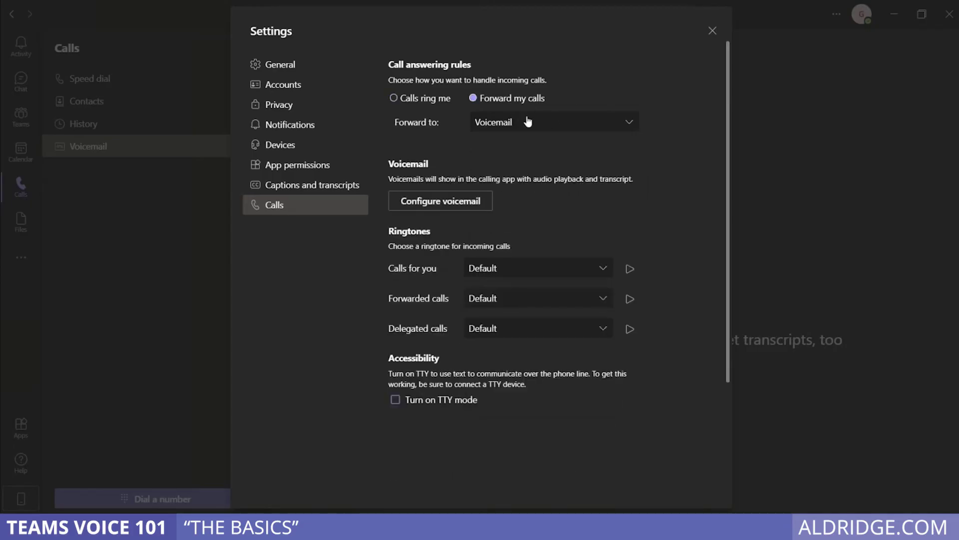
pyautogui.click(528, 121)
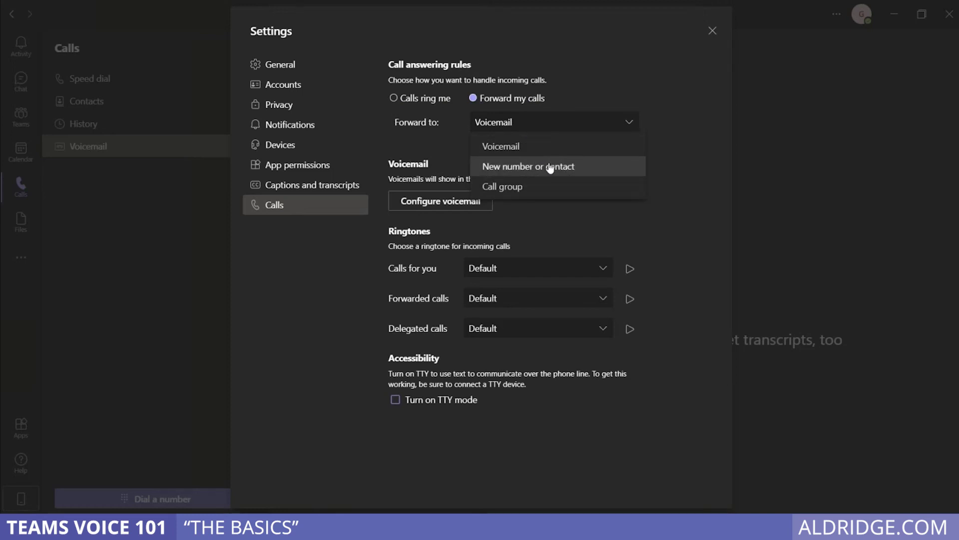
pyautogui.click(403, 100)
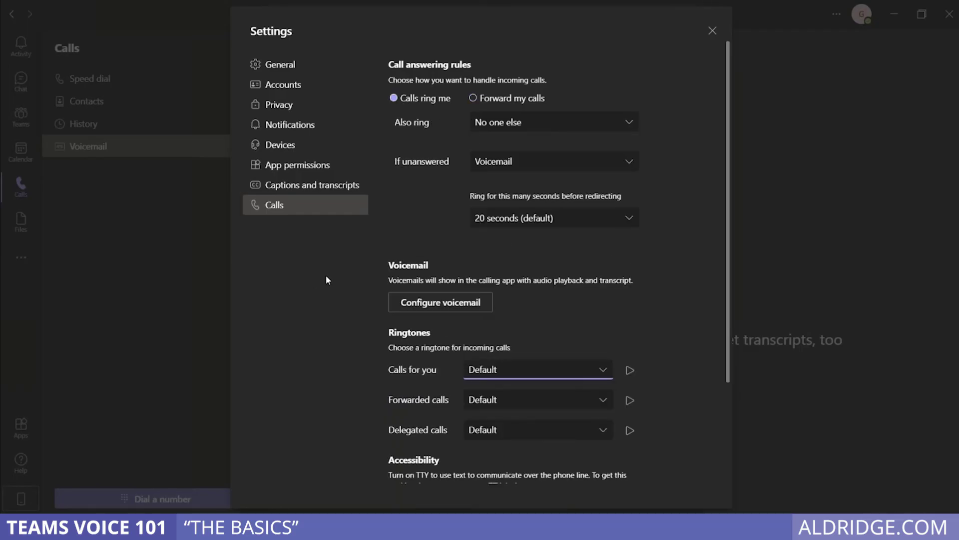
pyautogui.click(447, 304)
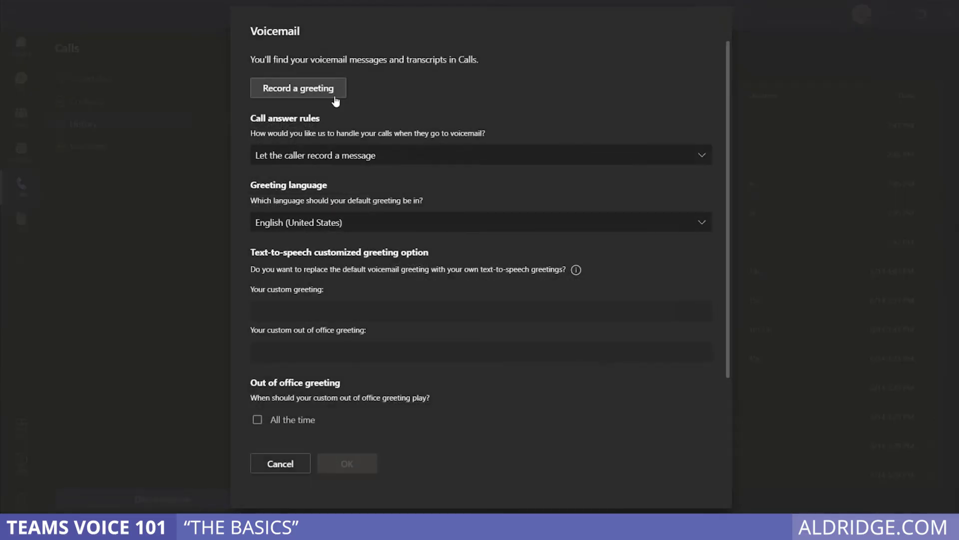
# Inspect the voicemail Call answer rules, then cancel without changes and close Settings
pyautogui.click(390, 160)
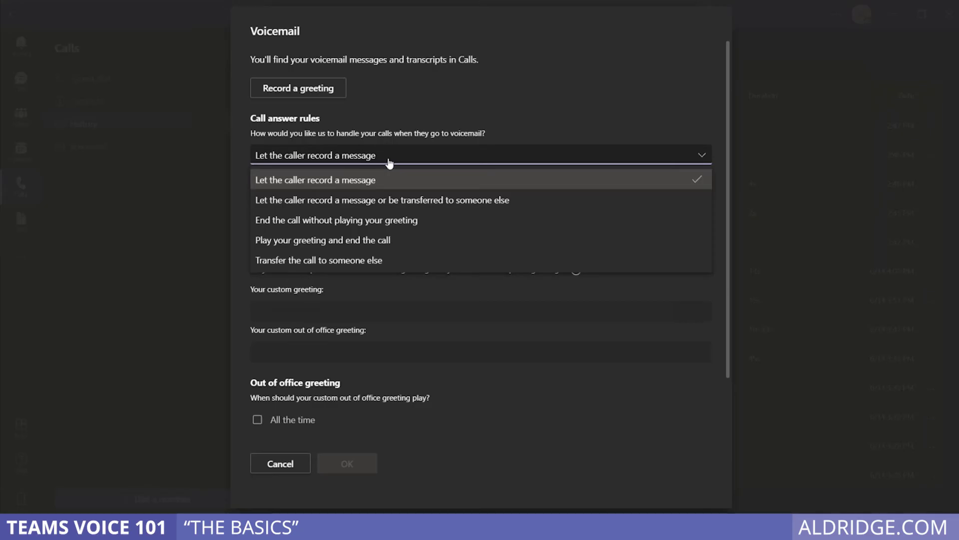
pyautogui.click(519, 126)
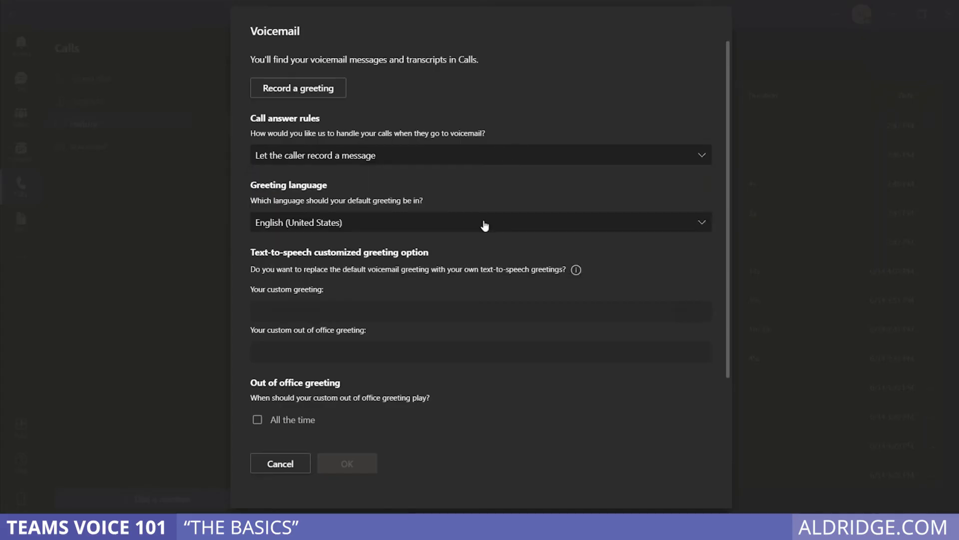
pyautogui.scroll(-2, 485, 226)
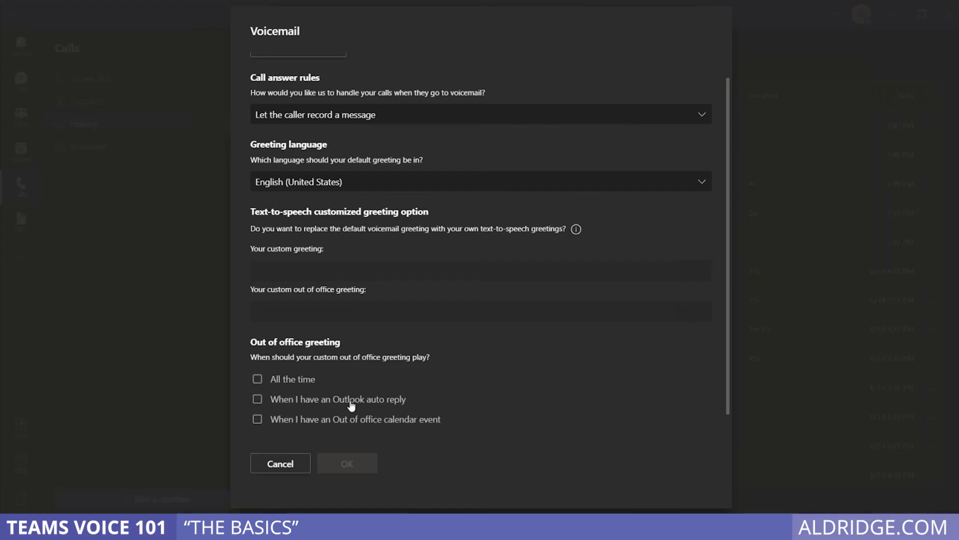
pyautogui.click(288, 463)
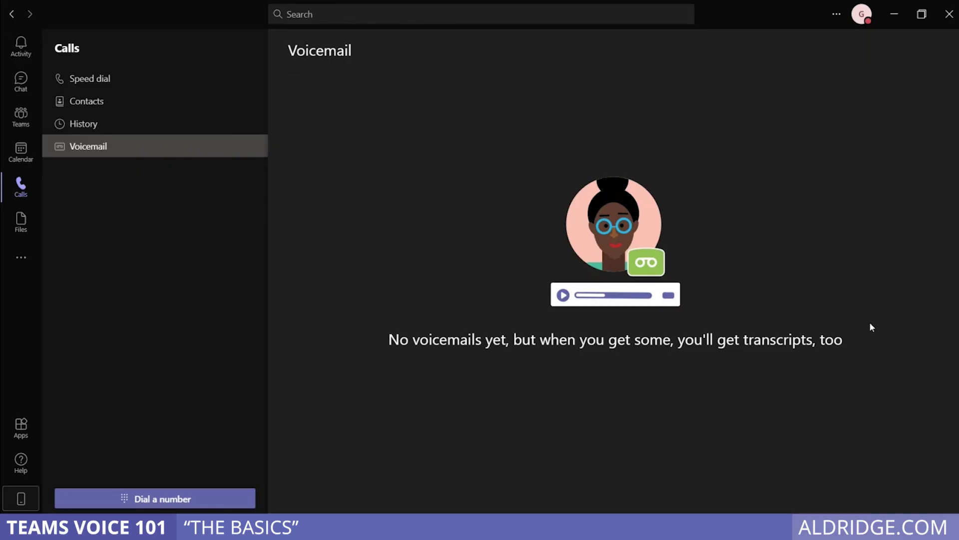
# Change presence from Busy to Do not disturb from the profile menu, then open Set status message
pyautogui.click(867, 23)
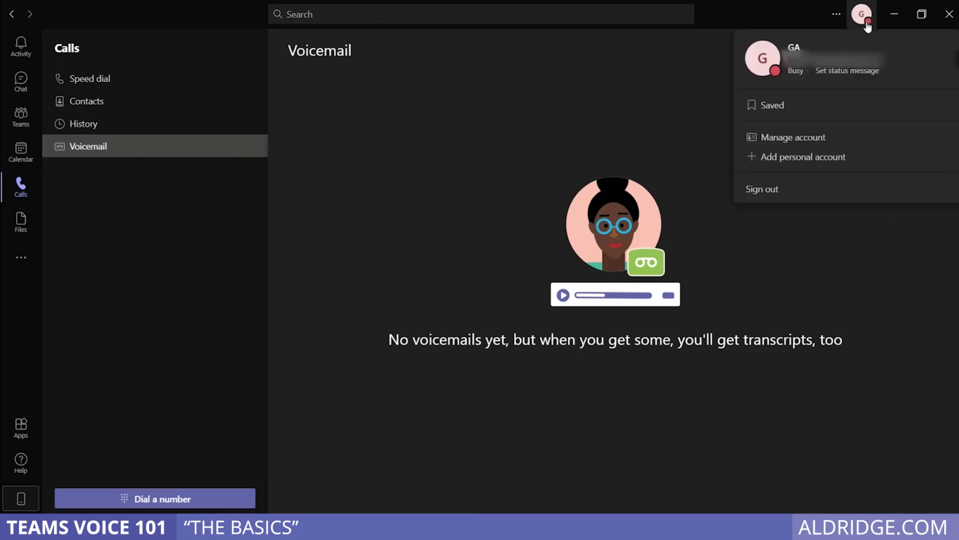
pyautogui.click(795, 71)
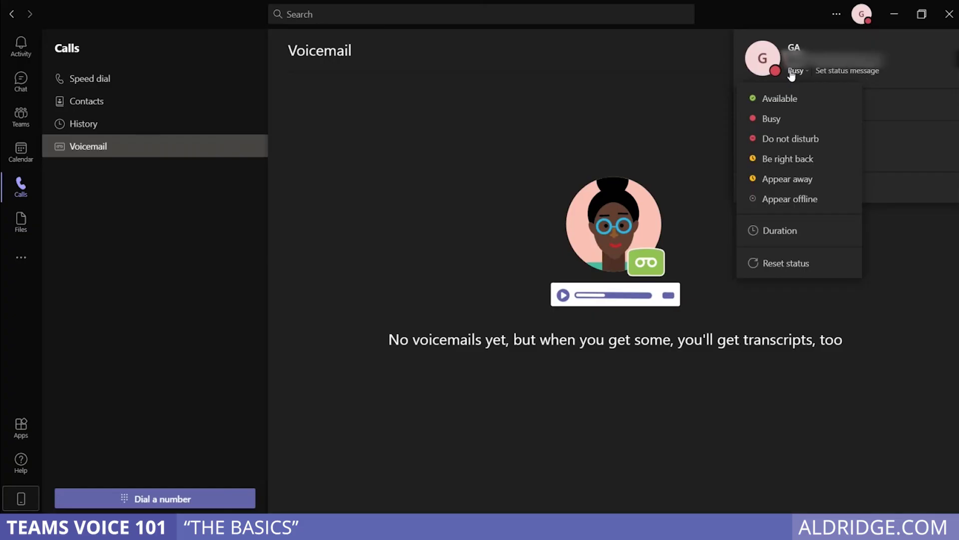
pyautogui.click(771, 141)
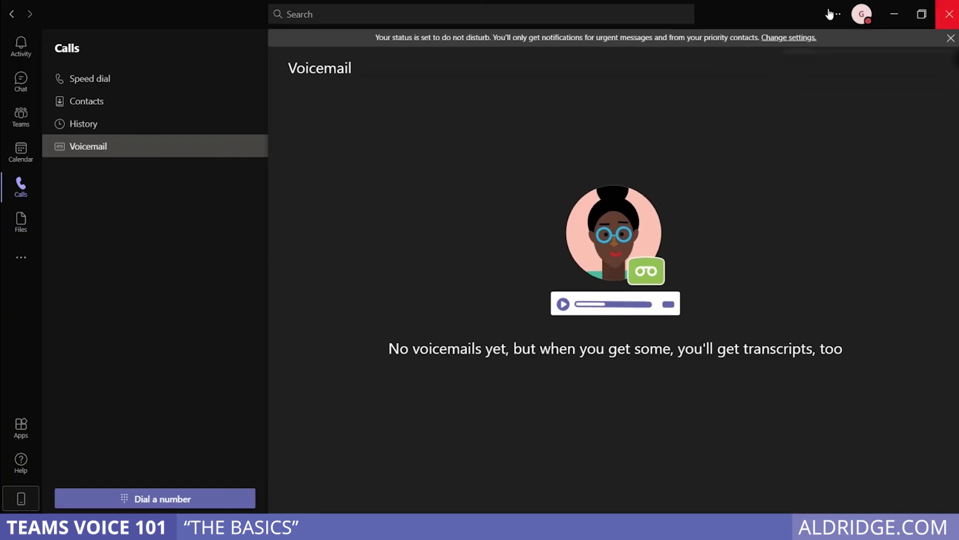
pyautogui.click(863, 20)
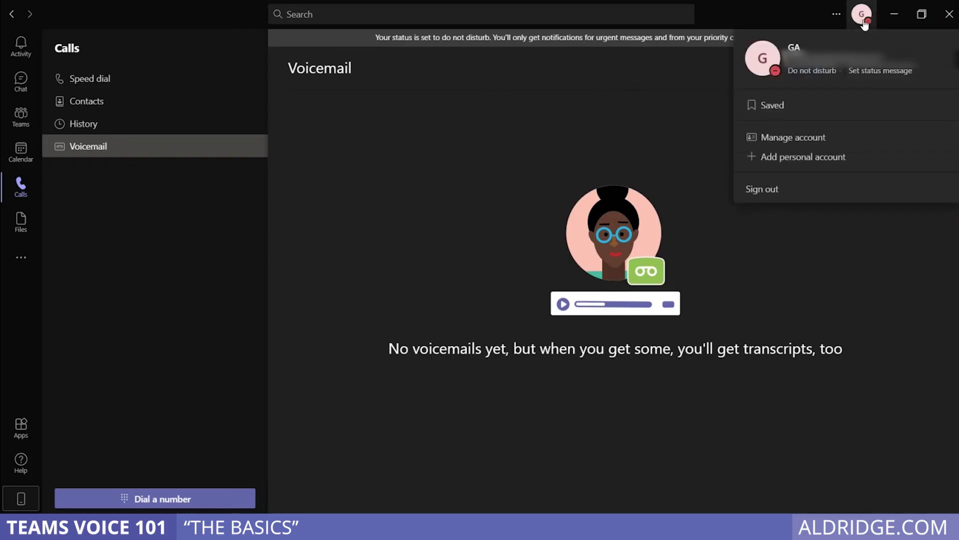
pyautogui.click(866, 71)
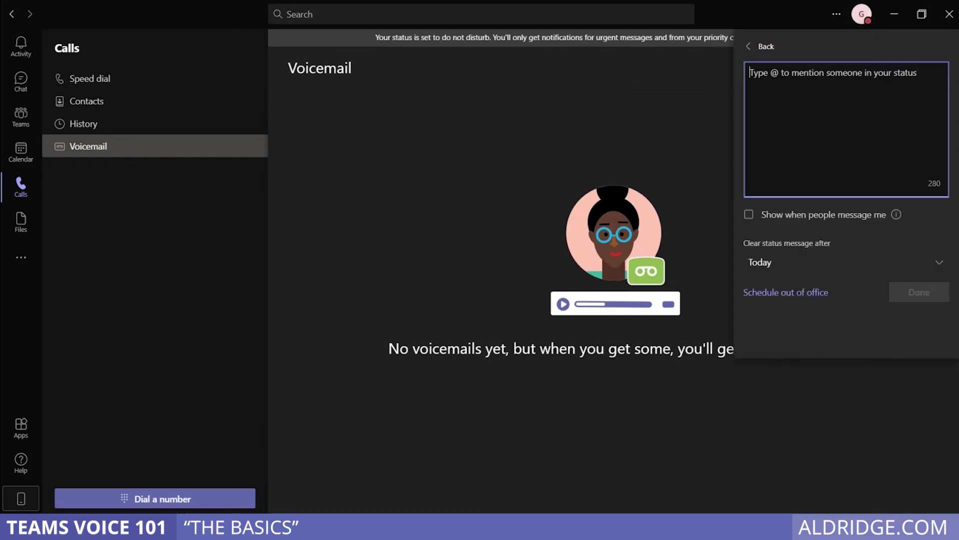